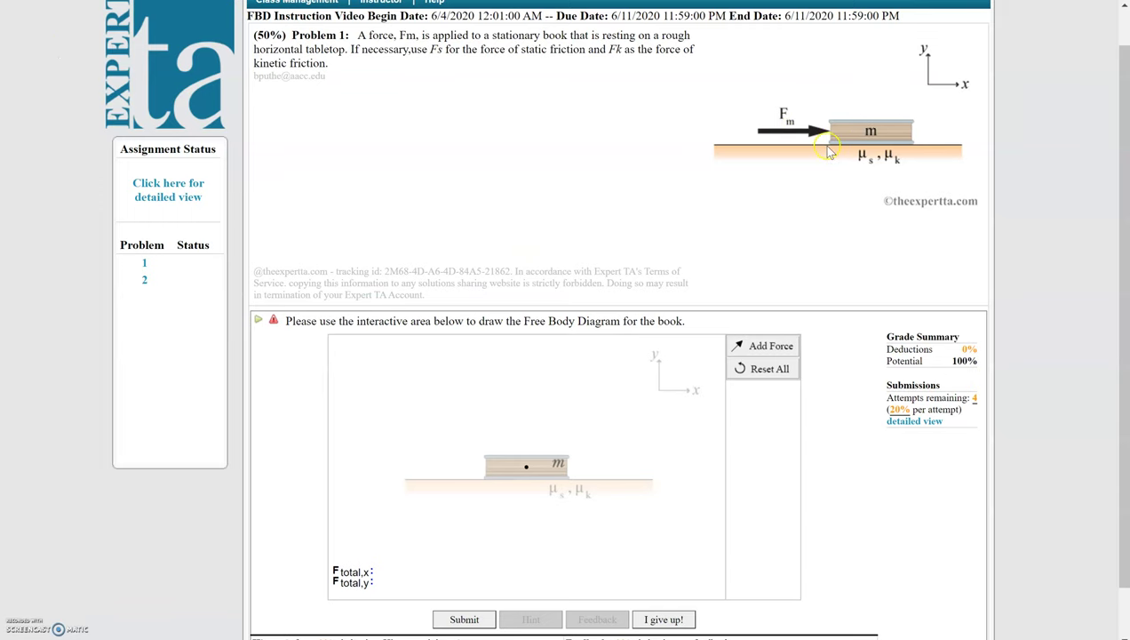
Highlight 'stationary book' and 'rough' in the problem text, then clear the highlights.
{"action": "left_click_drag", "start_coordinate": [494, 35], "coordinate": [567, 39]}
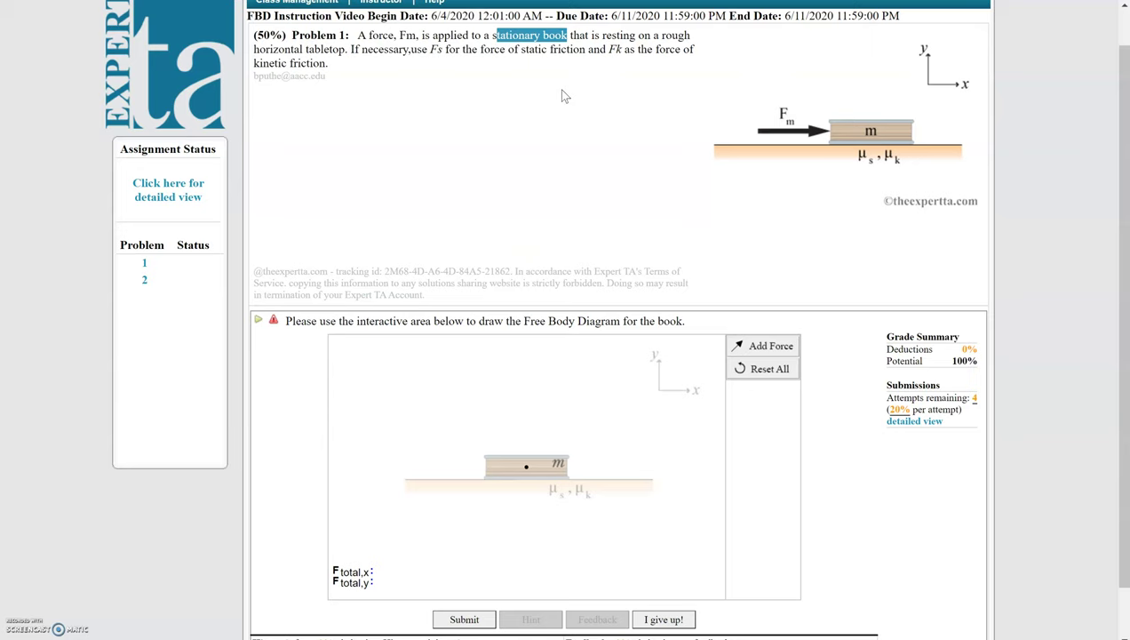
{"action": "left_click", "coordinate": [685, 48]}
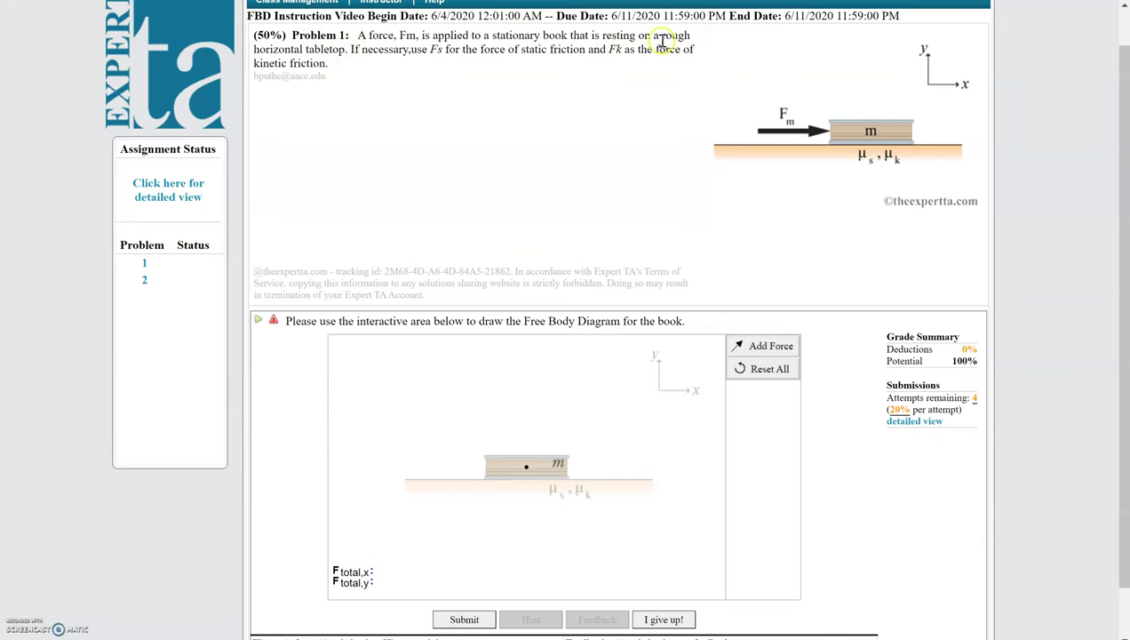
{"action": "left_click_drag", "start_coordinate": [660, 37], "coordinate": [690, 37]}
{"action": "left_click", "coordinate": [715, 183]}
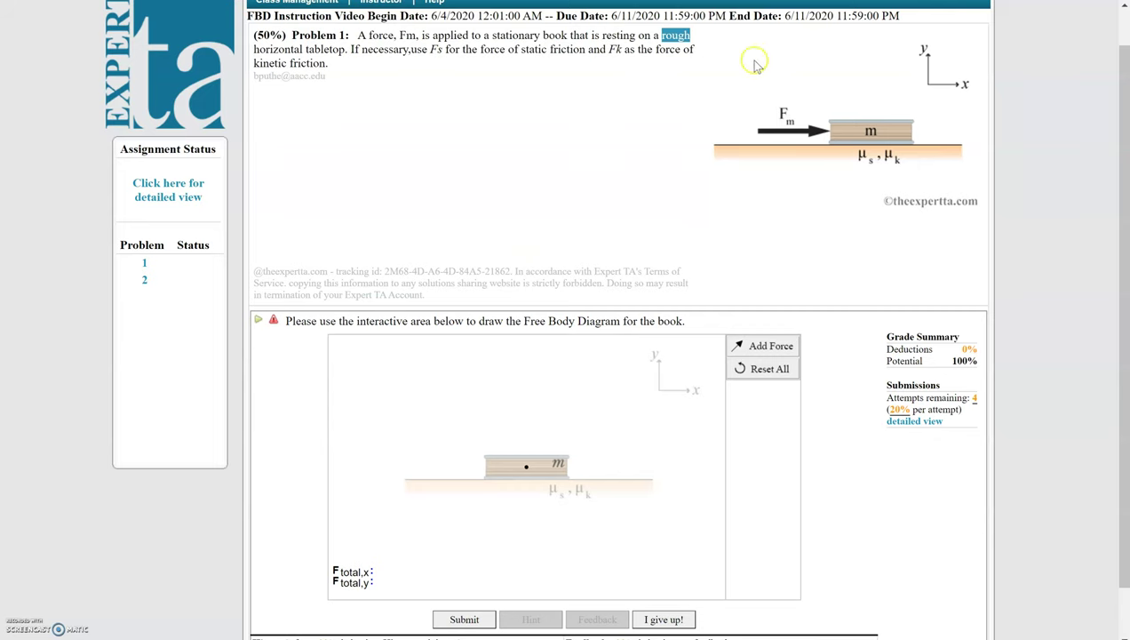
{"action": "left_click", "coordinate": [696, 118]}
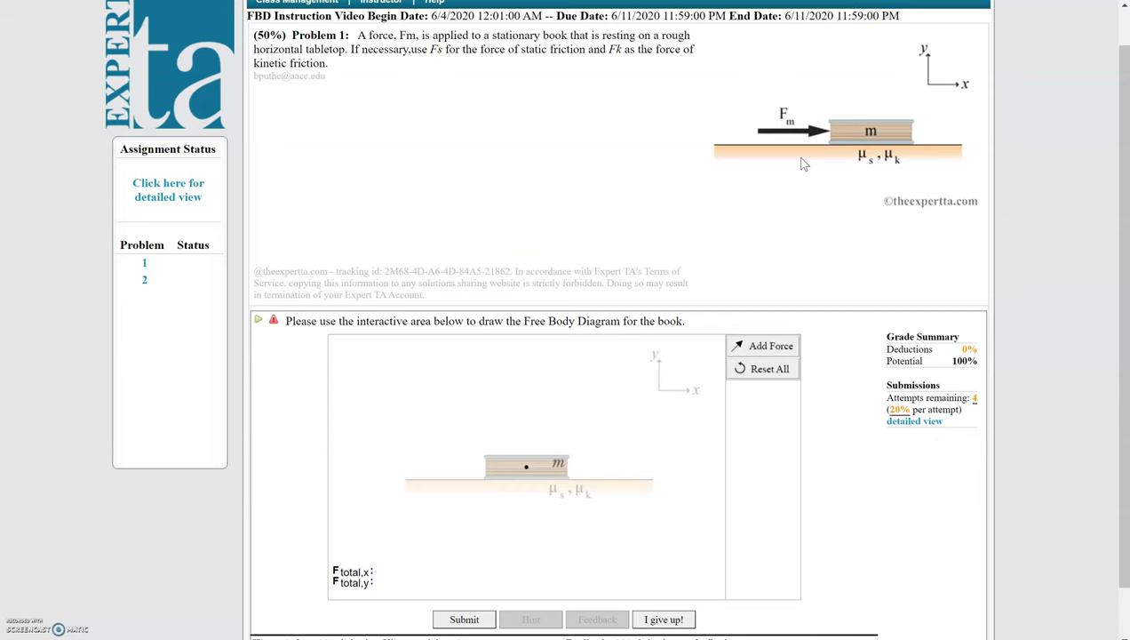
{"action": "left_click_drag", "start_coordinate": [569, 35], "coordinate": [492, 39]}
{"action": "left_click", "coordinate": [530, 81]}
{"action": "scroll", "coordinate": [824, 412], "scroll_direction": "down", "scroll_amount": 1}
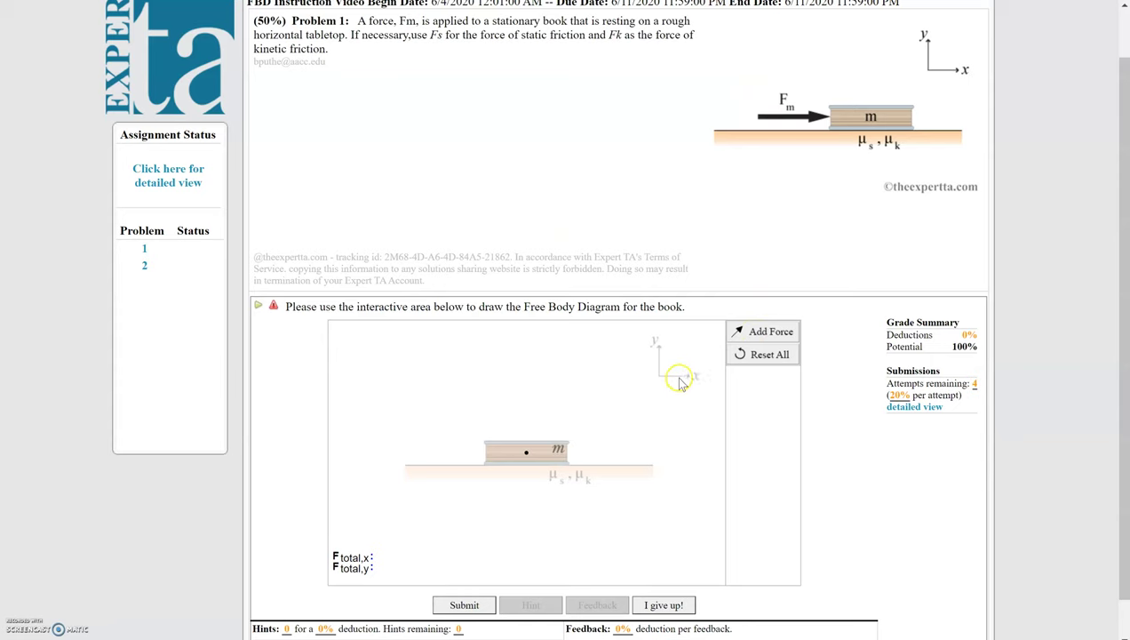
Add a new force to the book and browse its name and angle options, keeping 45°.
{"action": "left_click", "coordinate": [761, 336]}
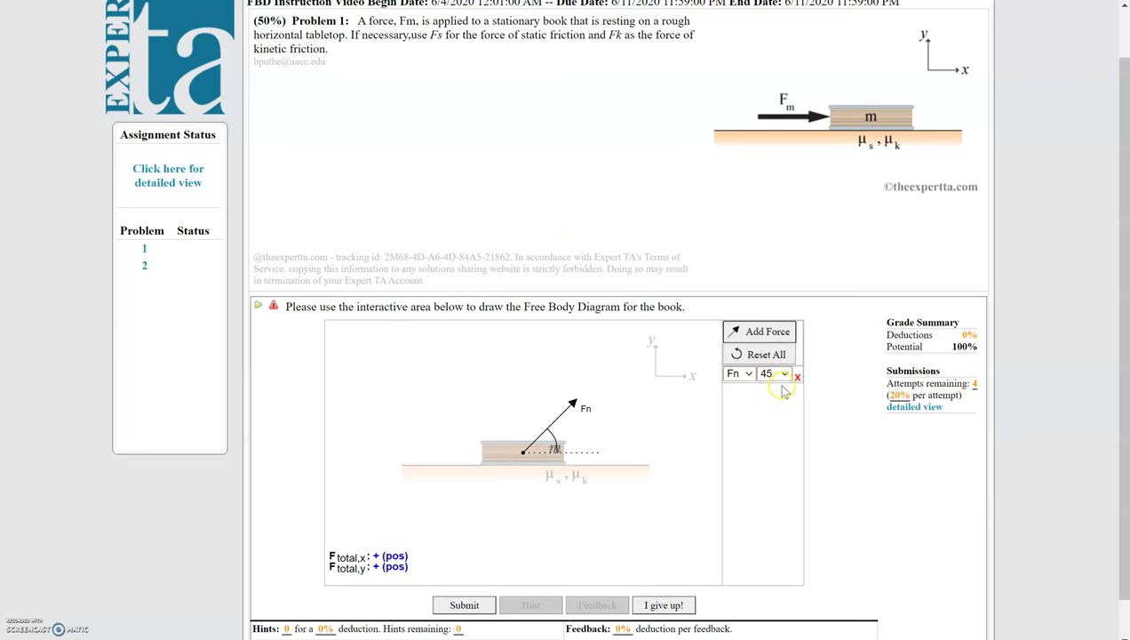
{"action": "left_click", "coordinate": [746, 375]}
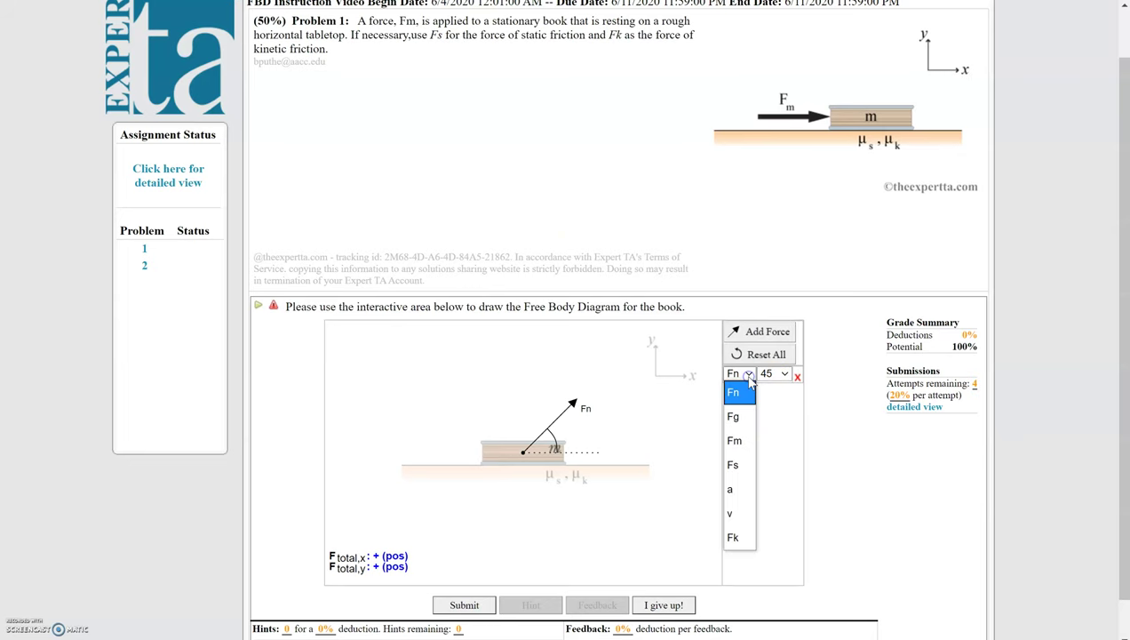
{"action": "left_click", "coordinate": [784, 375]}
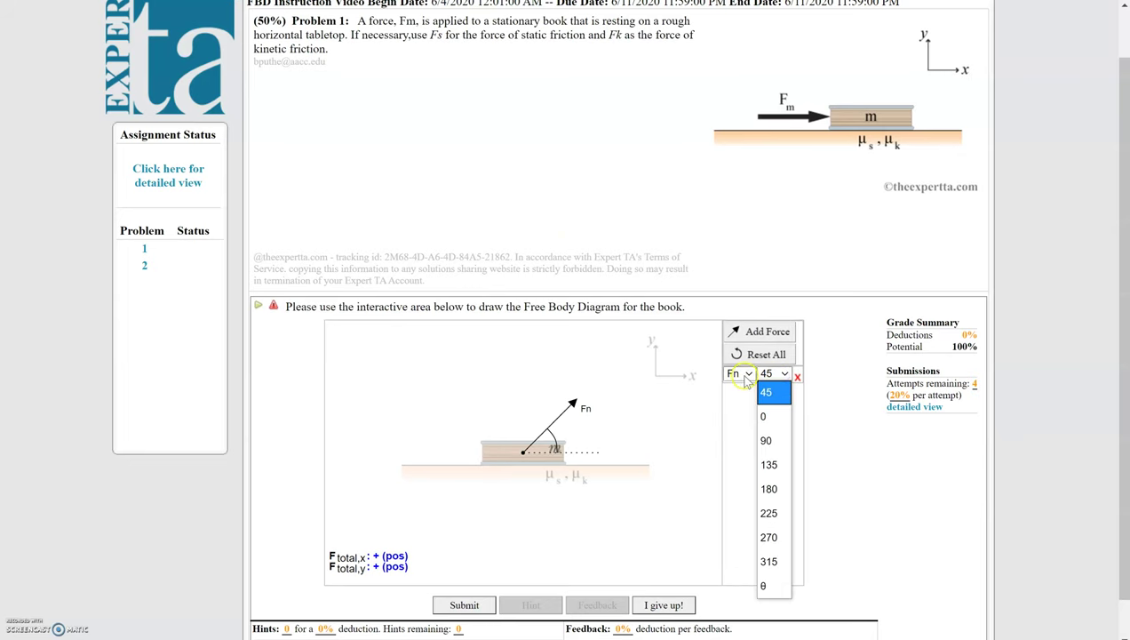
{"action": "left_click", "coordinate": [746, 375]}
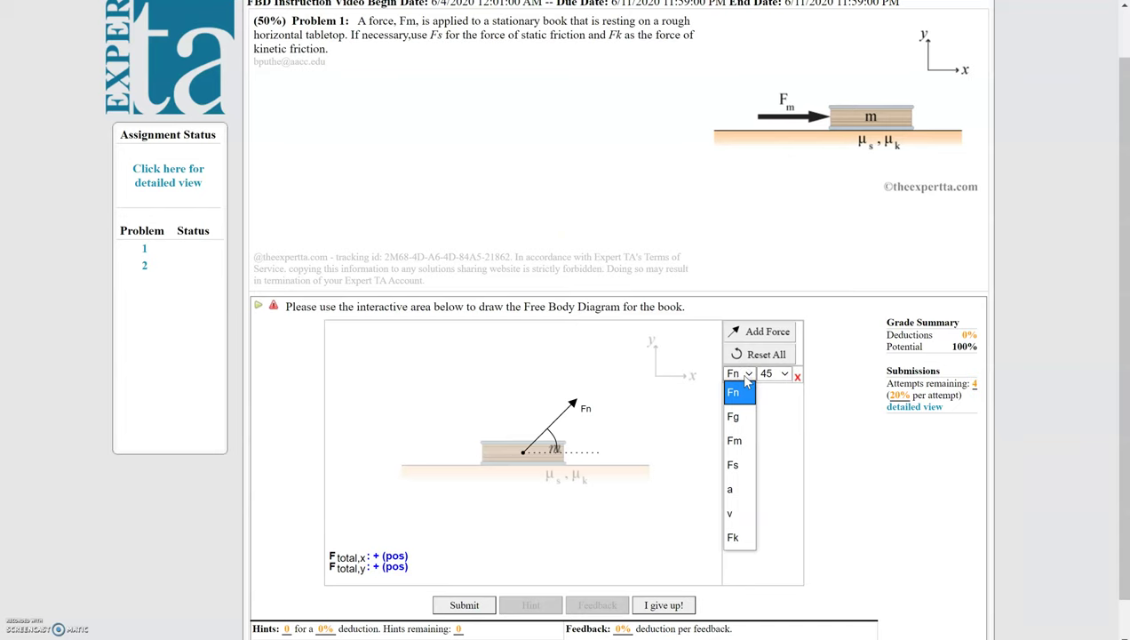
{"action": "left_click", "coordinate": [780, 375]}
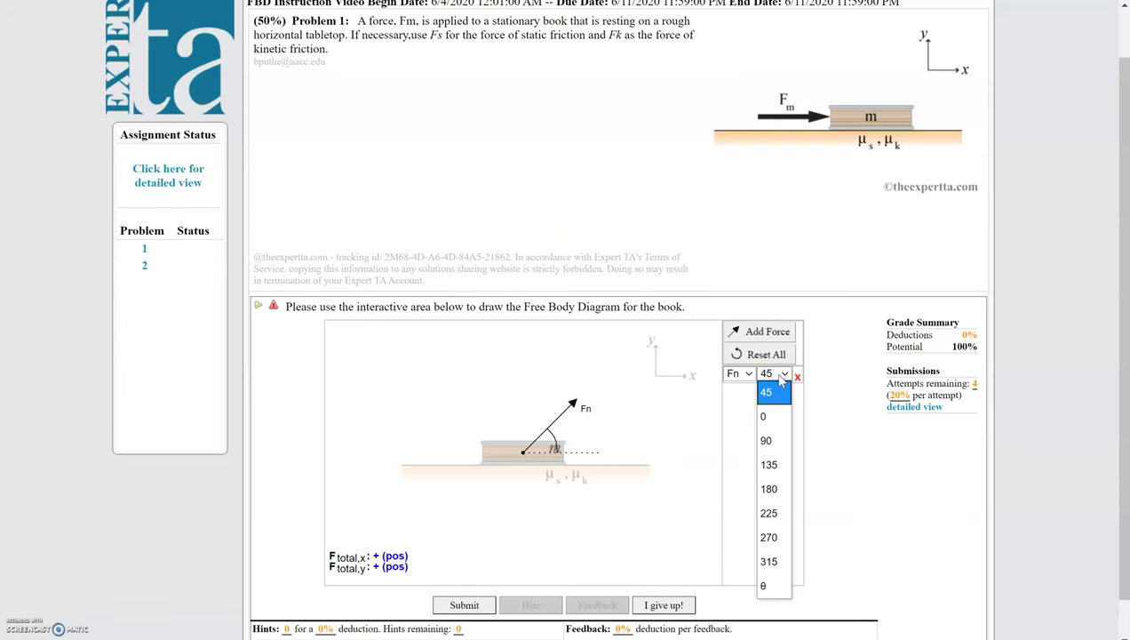
{"action": "left_click", "coordinate": [778, 377]}
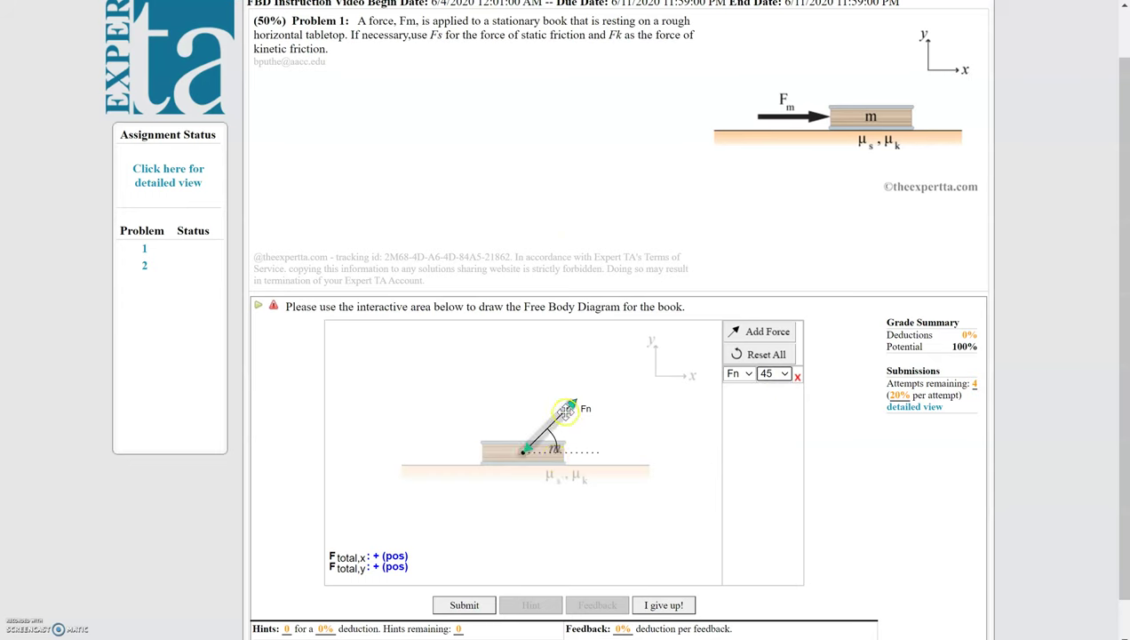
Set the Fn force to 0° so it points horizontally, after briefly trying 90°.
{"action": "left_click", "coordinate": [750, 377]}
{"action": "left_click", "coordinate": [771, 380]}
{"action": "left_click", "coordinate": [771, 381]}
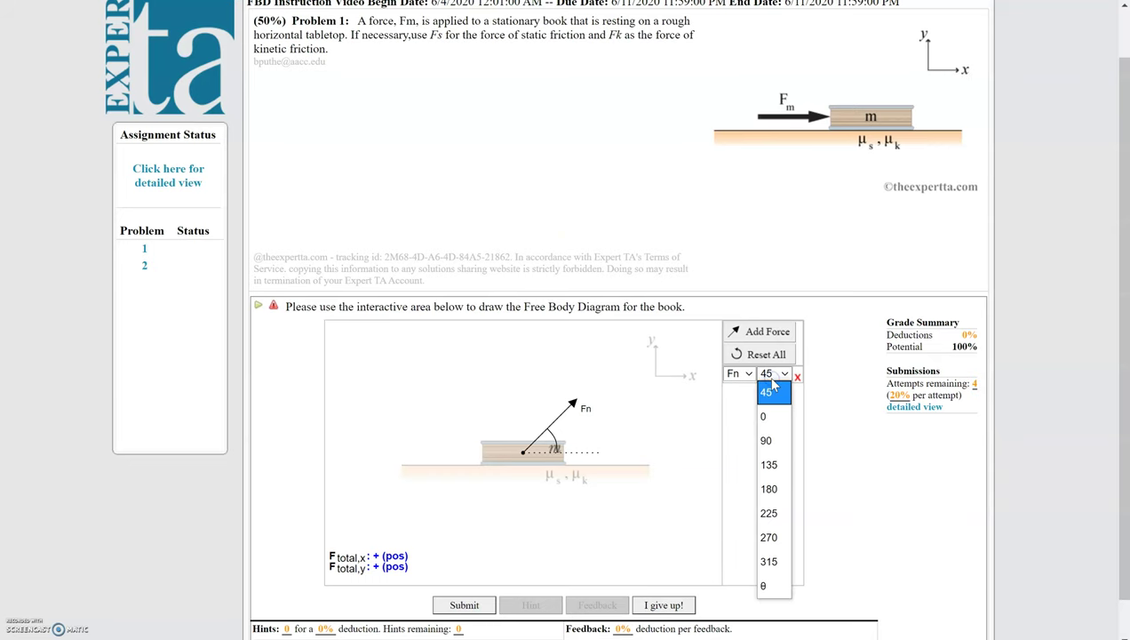
{"action": "left_click", "coordinate": [764, 415]}
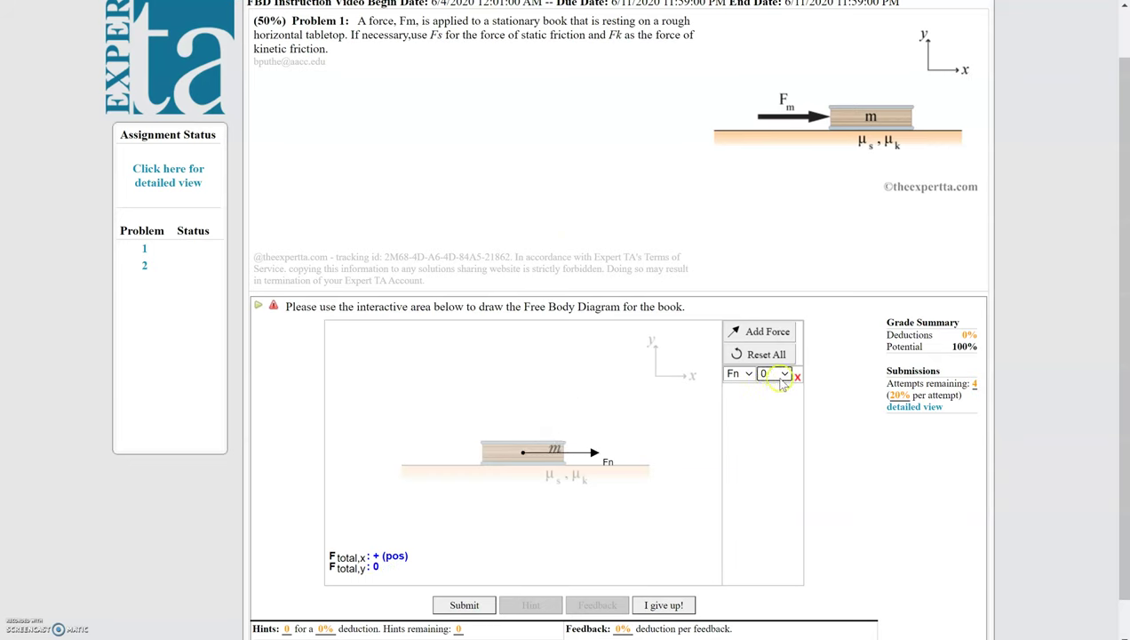
{"action": "left_click", "coordinate": [780, 380]}
{"action": "left_click", "coordinate": [780, 447]}
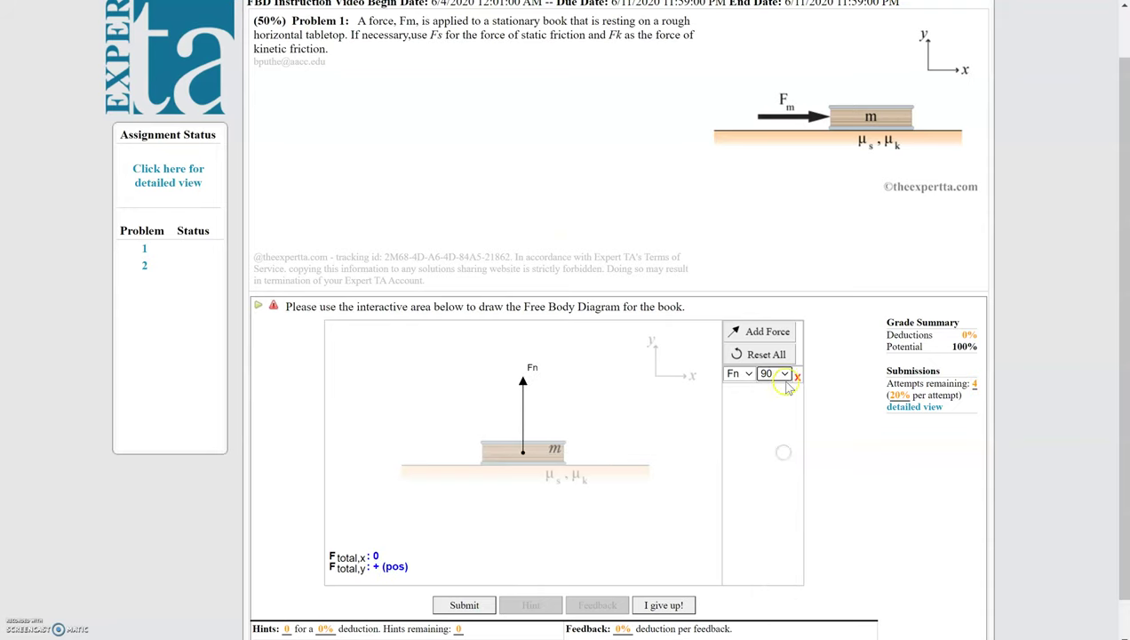
{"action": "left_click", "coordinate": [780, 374]}
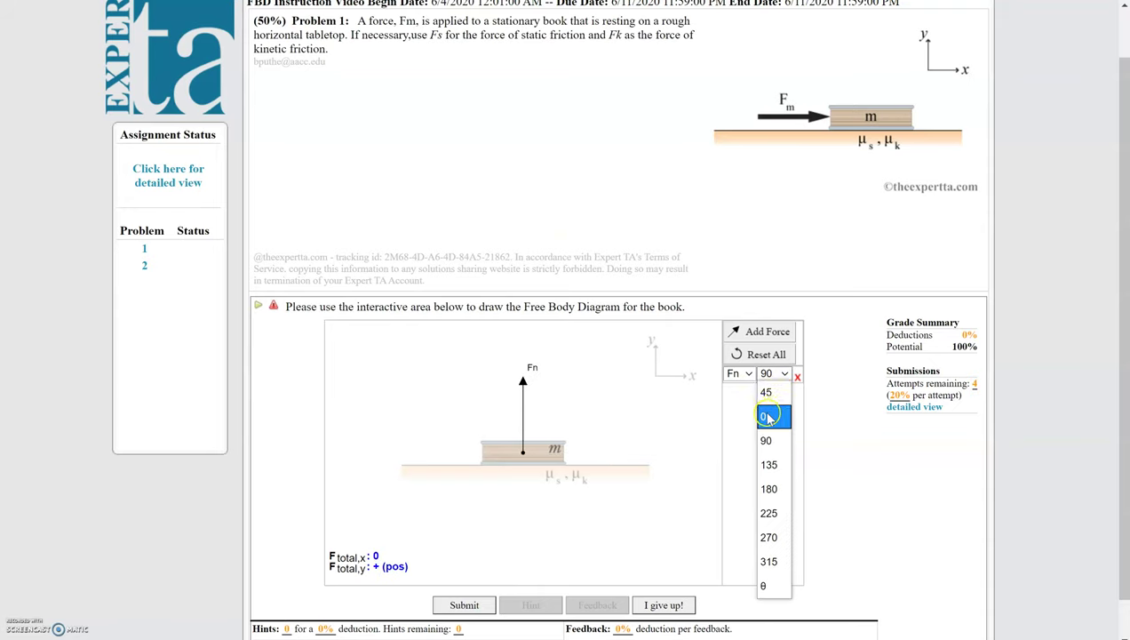
{"action": "left_click", "coordinate": [767, 415]}
{"action": "mouse_move", "coordinate": [594, 451]}
{"action": "left_mouse_down"}
{"action": "mouse_move", "coordinate": [638, 460]}
{"action": "mouse_move", "coordinate": [598, 381]}
{"action": "mouse_move", "coordinate": [496, 357]}
{"action": "mouse_move", "coordinate": [457, 395]}
{"action": "mouse_move", "coordinate": [520, 364]}
{"action": "mouse_move", "coordinate": [589, 357]}
{"action": "mouse_move", "coordinate": [638, 400]}
{"action": "mouse_move", "coordinate": [646, 447]}
{"action": "mouse_move", "coordinate": [580, 462]}
{"action": "mouse_move", "coordinate": [596, 460]}
{"action": "left_mouse_up"}
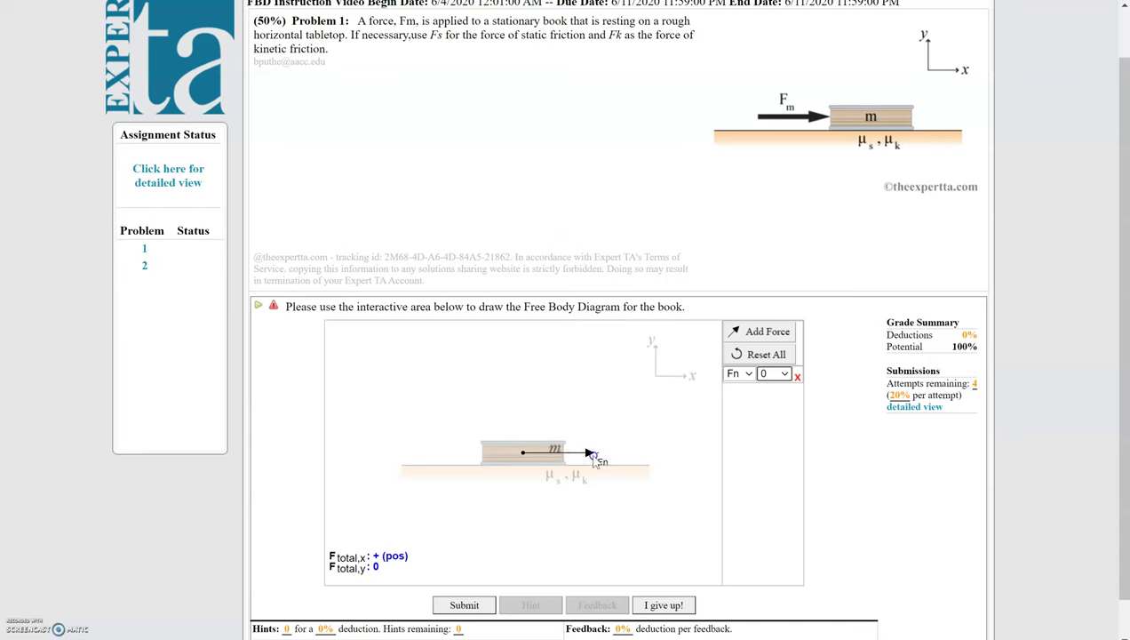
{"action": "mouse_move", "coordinate": [594, 459]}
{"action": "left_mouse_down"}
{"action": "mouse_move", "coordinate": [606, 459]}
{"action": "mouse_move", "coordinate": [550, 464]}
{"action": "mouse_move", "coordinate": [604, 454]}
{"action": "left_mouse_up"}
{"action": "left_click_drag", "start_coordinate": [604, 453], "coordinate": [599, 454]}
{"action": "left_click", "coordinate": [367, 592]}
{"action": "left_click", "coordinate": [748, 375]}
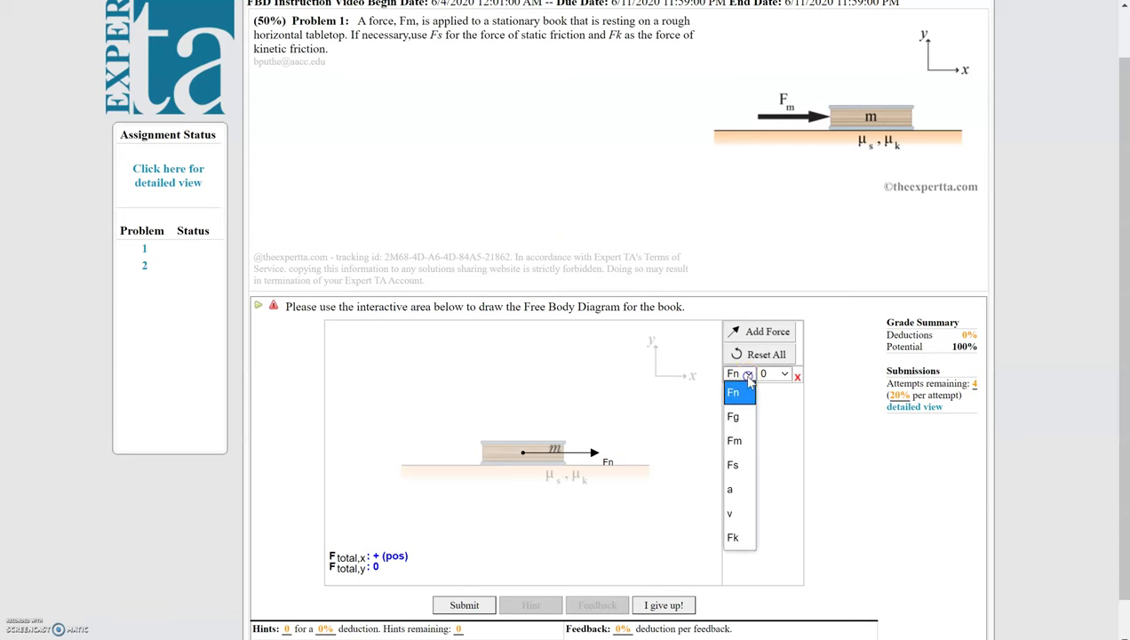
Rename the horizontal 0° force from Fn to Fm.
{"action": "left_click", "coordinate": [740, 441]}
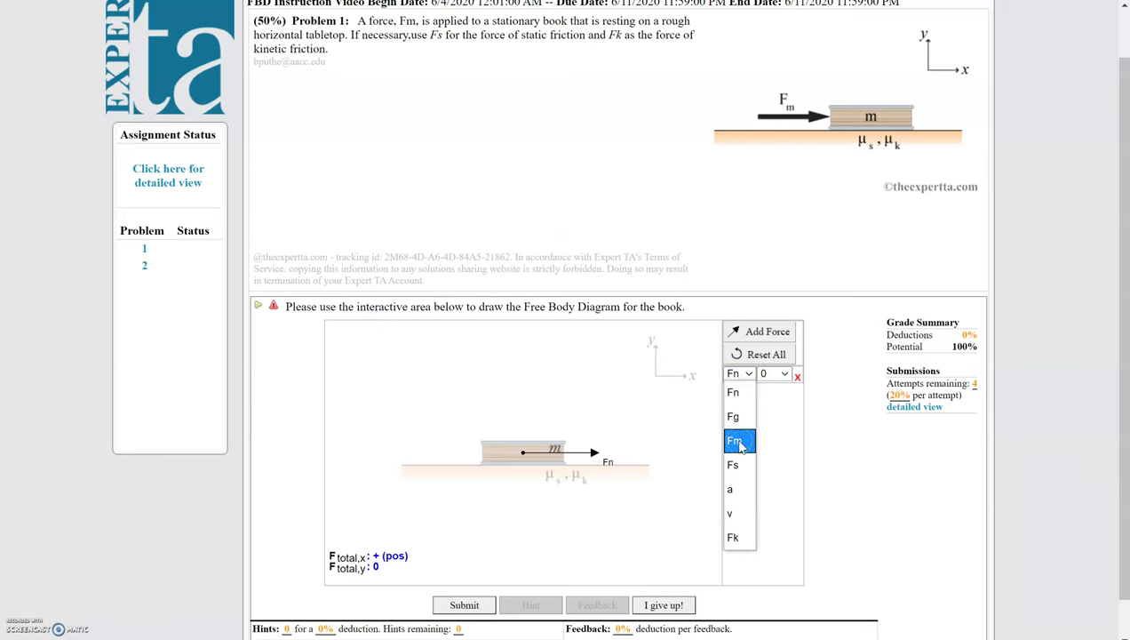
{"action": "left_click", "coordinate": [740, 441]}
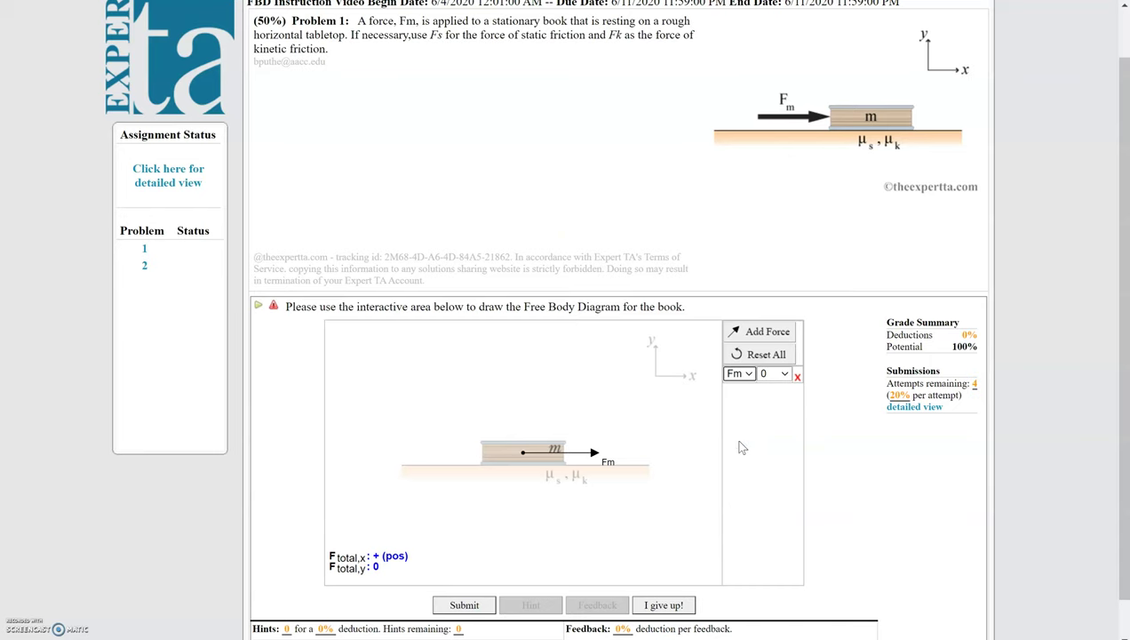
{"action": "left_click", "coordinate": [674, 475]}
Add a second Fn force and swing its arrow to point left at 180°.
{"action": "left_click", "coordinate": [751, 333]}
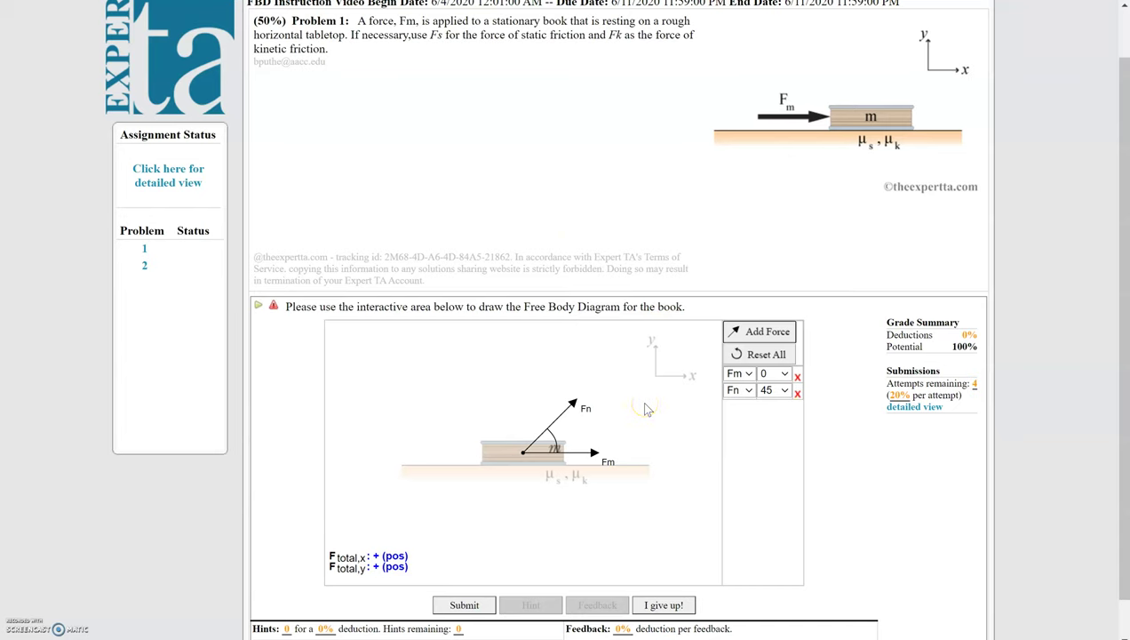
{"action": "left_click", "coordinate": [575, 405]}
{"action": "mouse_move", "coordinate": [550, 400]}
{"action": "left_mouse_down"}
{"action": "mouse_move", "coordinate": [578, 397]}
{"action": "mouse_move", "coordinate": [523, 398]}
{"action": "mouse_move", "coordinate": [509, 410]}
{"action": "mouse_move", "coordinate": [489, 401]}
{"action": "mouse_move", "coordinate": [454, 440]}
{"action": "mouse_move", "coordinate": [459, 455]}
{"action": "mouse_move", "coordinate": [484, 456]}
{"action": "left_mouse_up"}
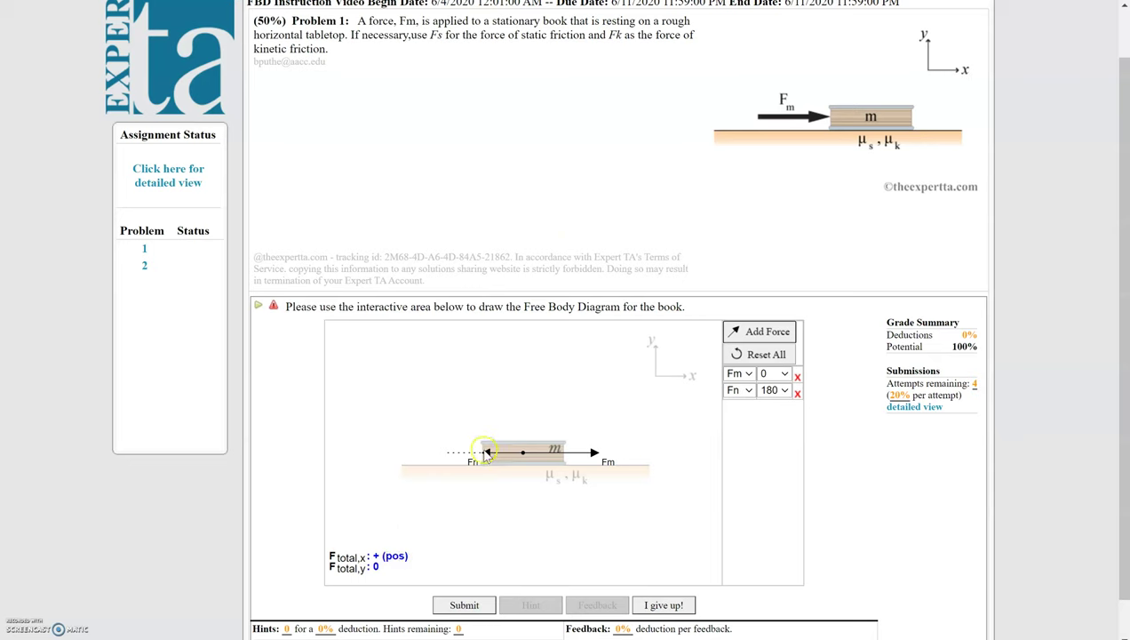
{"action": "left_click_drag", "start_coordinate": [486, 453], "coordinate": [455, 455]}
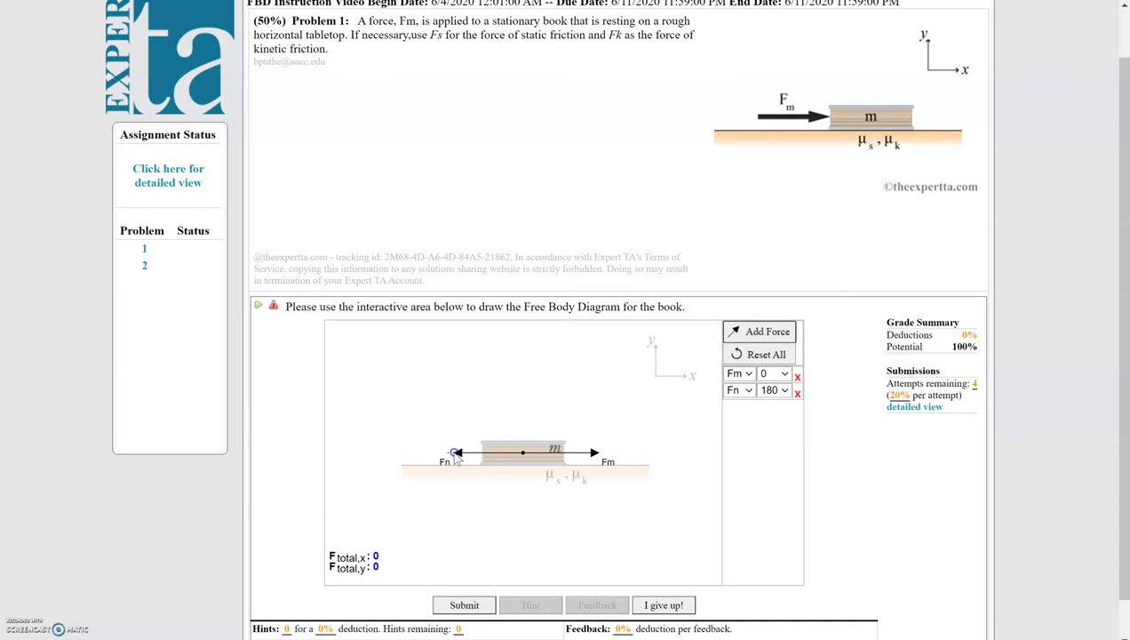
{"action": "left_click_drag", "start_coordinate": [456, 454], "coordinate": [413, 457]}
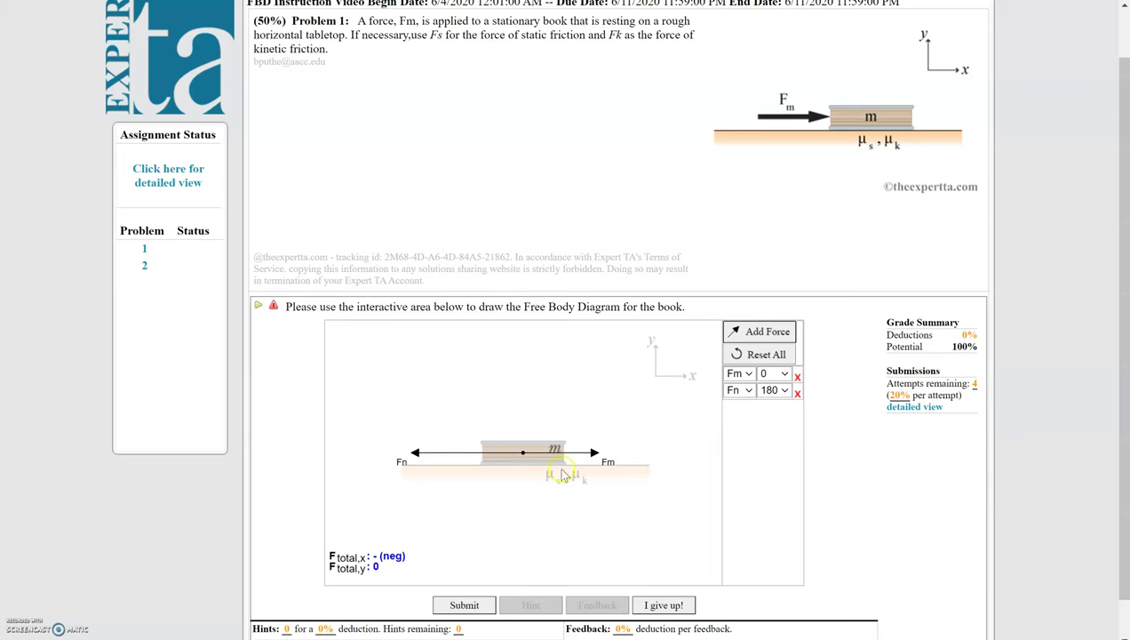
Adjust the leftward Fn arrow's length to match Fm so Ftotal,x reads 0.
{"action": "left_click", "coordinate": [441, 451]}
{"action": "mouse_move", "coordinate": [442, 452]}
{"action": "left_mouse_down"}
{"action": "mouse_move", "coordinate": [420, 451]}
{"action": "mouse_move", "coordinate": [458, 458]}
{"action": "mouse_move", "coordinate": [428, 455]}
{"action": "left_mouse_up"}
{"action": "left_click_drag", "start_coordinate": [434, 453], "coordinate": [439, 451]}
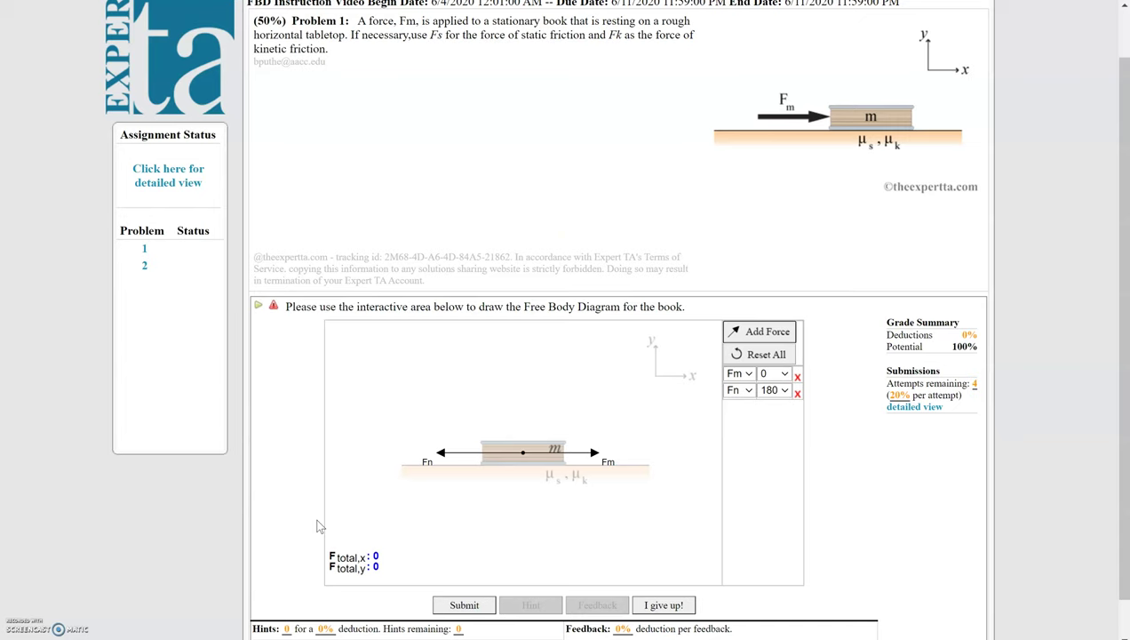
{"action": "left_click_drag", "start_coordinate": [435, 453], "coordinate": [447, 456]}
{"action": "mouse_move", "coordinate": [447, 455]}
{"action": "left_mouse_down"}
{"action": "mouse_move", "coordinate": [398, 454]}
{"action": "mouse_move", "coordinate": [450, 456]}
{"action": "mouse_move", "coordinate": [407, 453]}
{"action": "mouse_move", "coordinate": [433, 453]}
{"action": "left_mouse_up"}
{"action": "left_click_drag", "start_coordinate": [439, 453], "coordinate": [442, 455]}
{"action": "left_click", "coordinate": [551, 478]}
{"action": "left_click", "coordinate": [753, 390]}
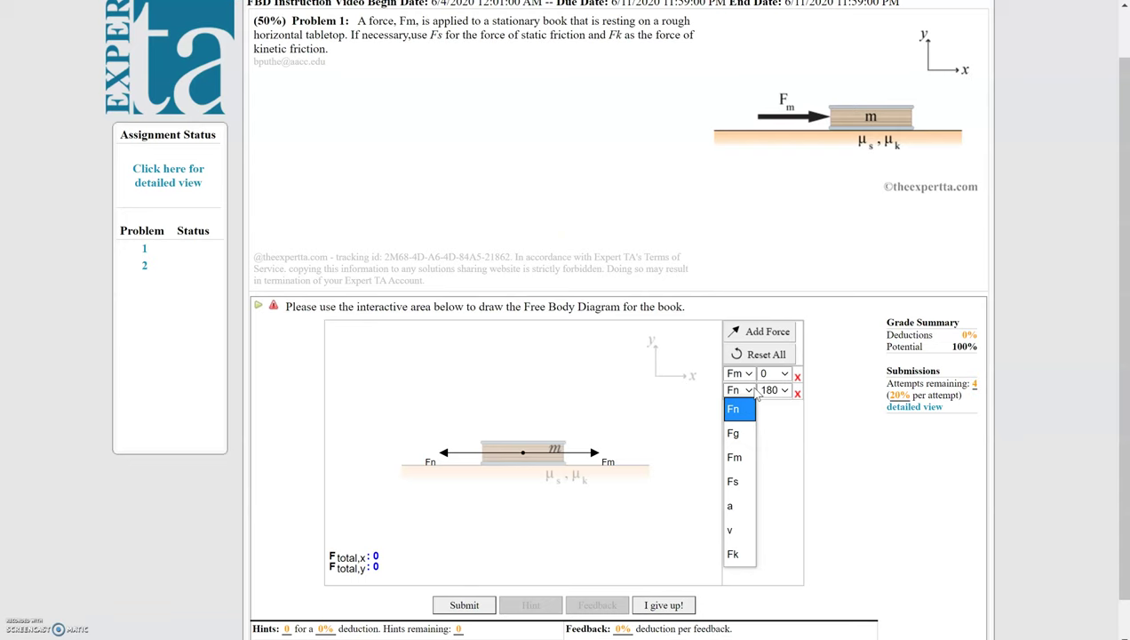
Rename the leftward 180° force from Fn to Fs, briefly trying Fk first.
{"action": "left_click", "coordinate": [739, 481]}
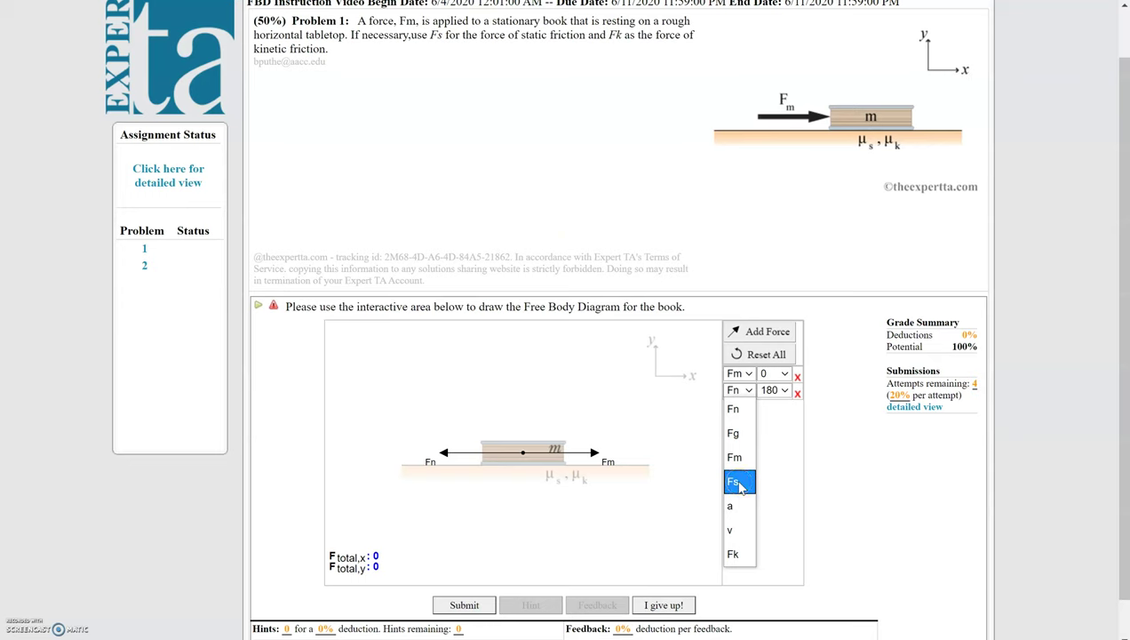
{"action": "left_click", "coordinate": [739, 481]}
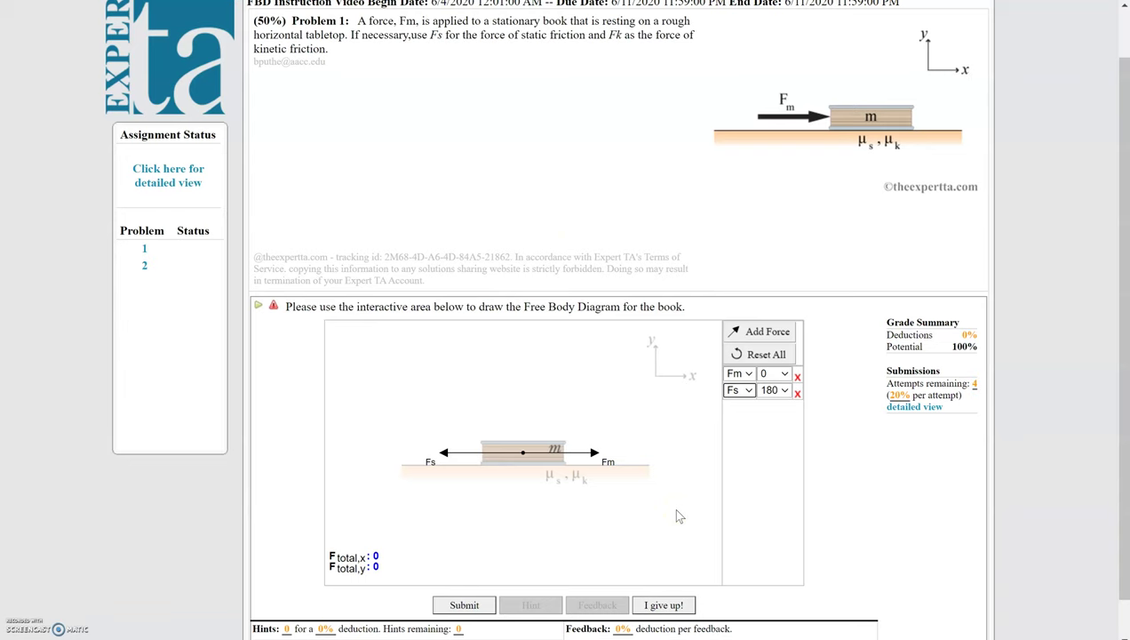
{"action": "left_click", "coordinate": [749, 397]}
{"action": "left_click", "coordinate": [736, 551]}
{"action": "left_click", "coordinate": [560, 388]}
{"action": "left_click", "coordinate": [749, 391]}
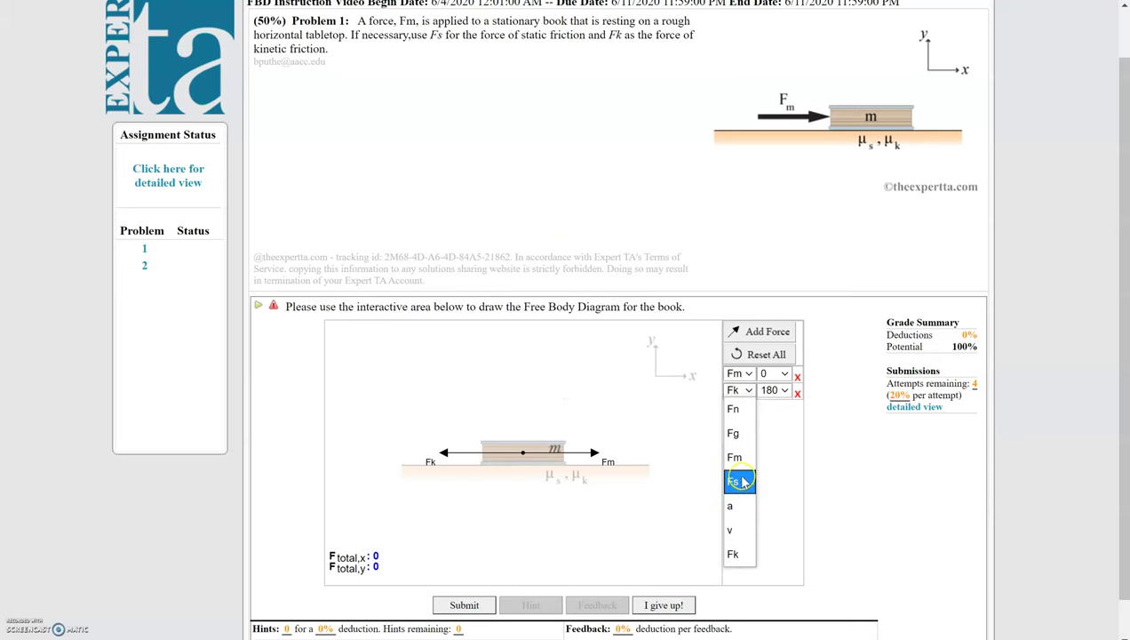
{"action": "left_click", "coordinate": [742, 477]}
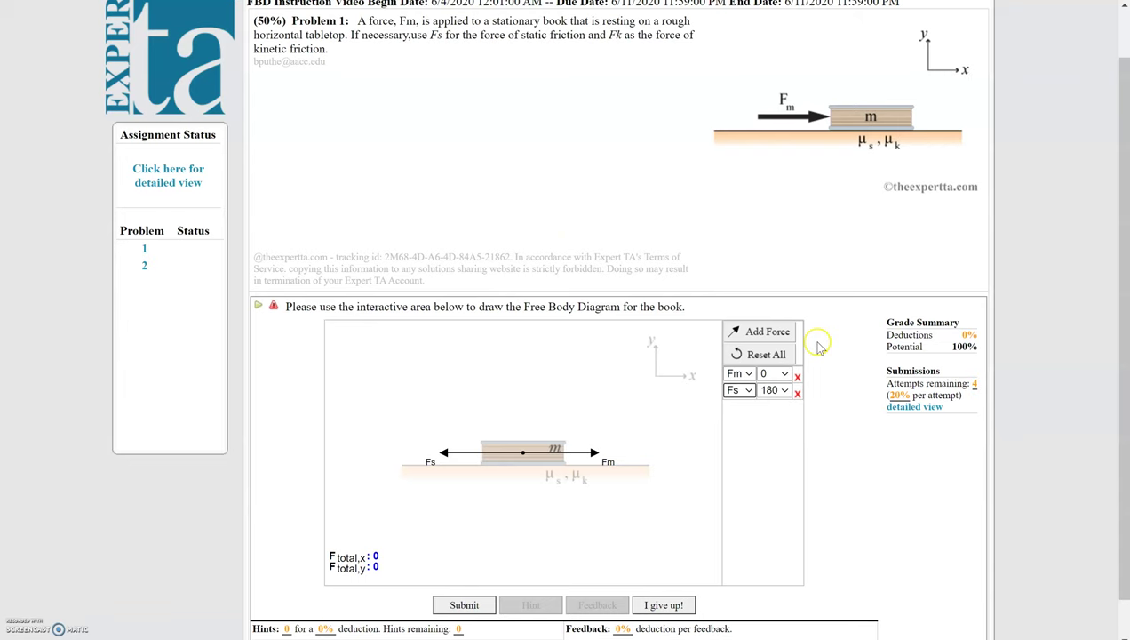
{"action": "left_click", "coordinate": [791, 332]}
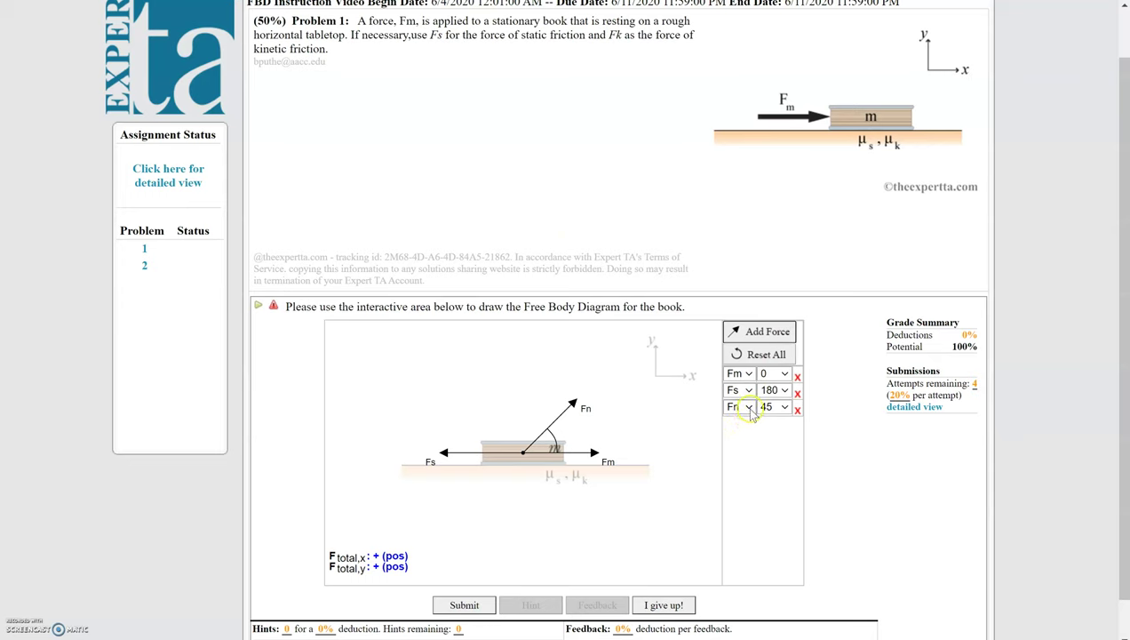
Name the third force Fg and point its arrow straight down at 270°.
{"action": "left_click", "coordinate": [744, 407]}
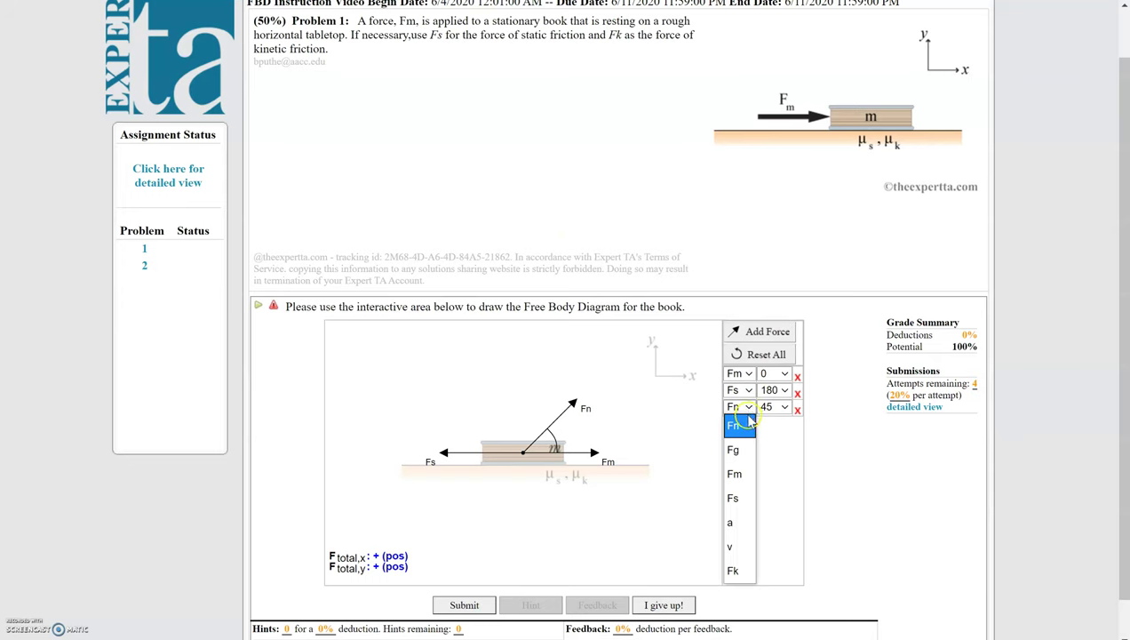
{"action": "left_click", "coordinate": [742, 451]}
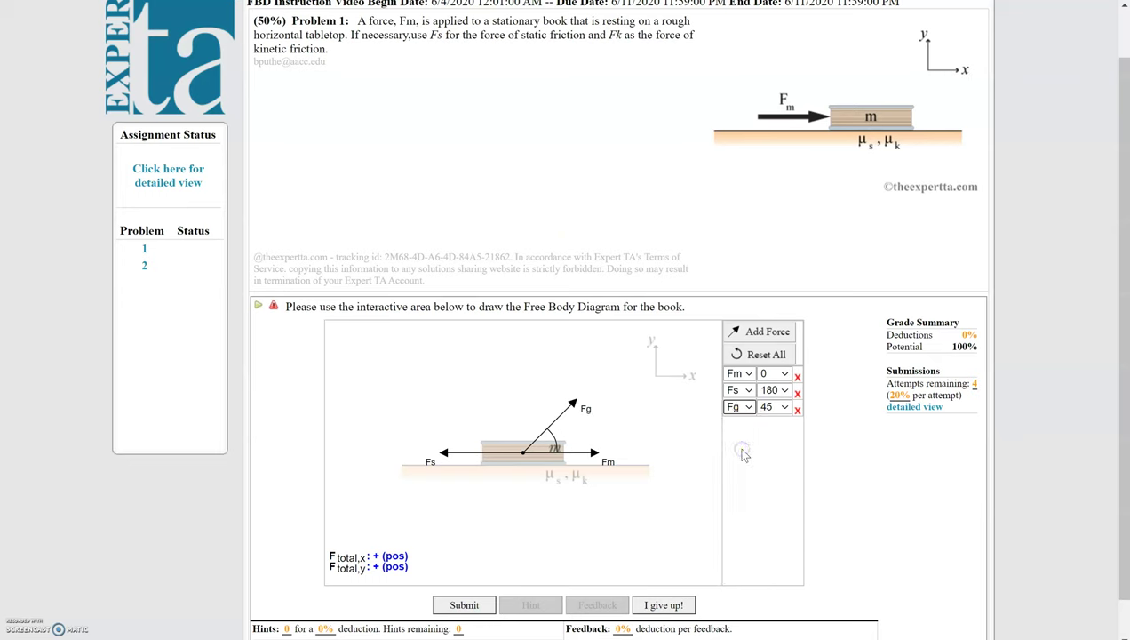
{"action": "left_click_drag", "start_coordinate": [577, 402], "coordinate": [581, 432]}
{"action": "left_click_drag", "start_coordinate": [592, 493], "coordinate": [525, 534]}
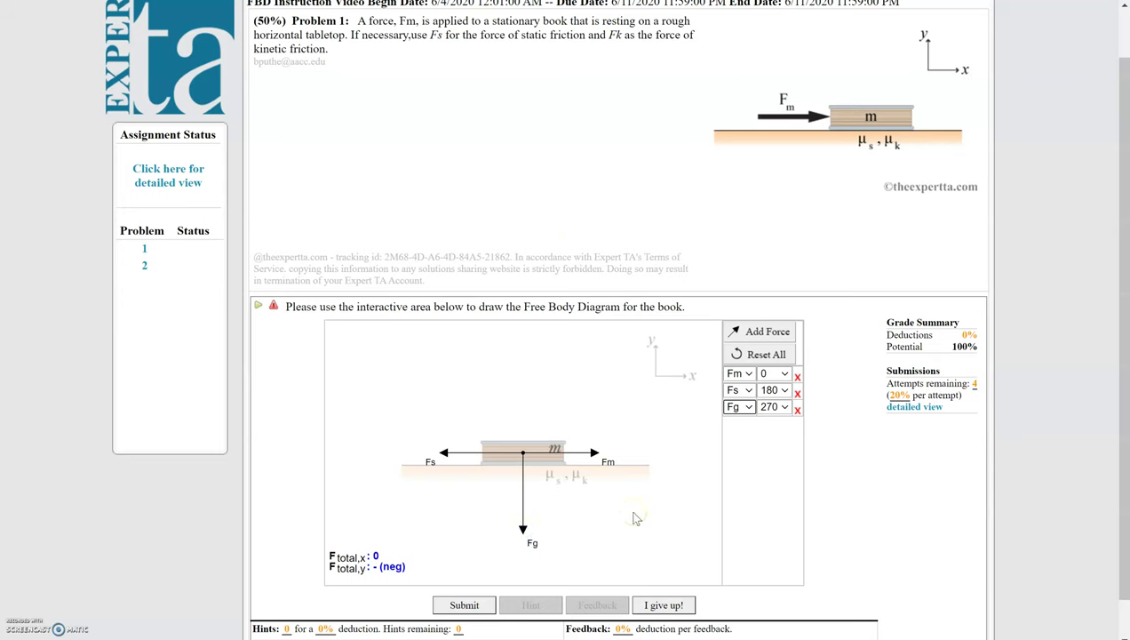
{"action": "left_click", "coordinate": [752, 438]}
{"action": "left_click", "coordinate": [766, 330]}
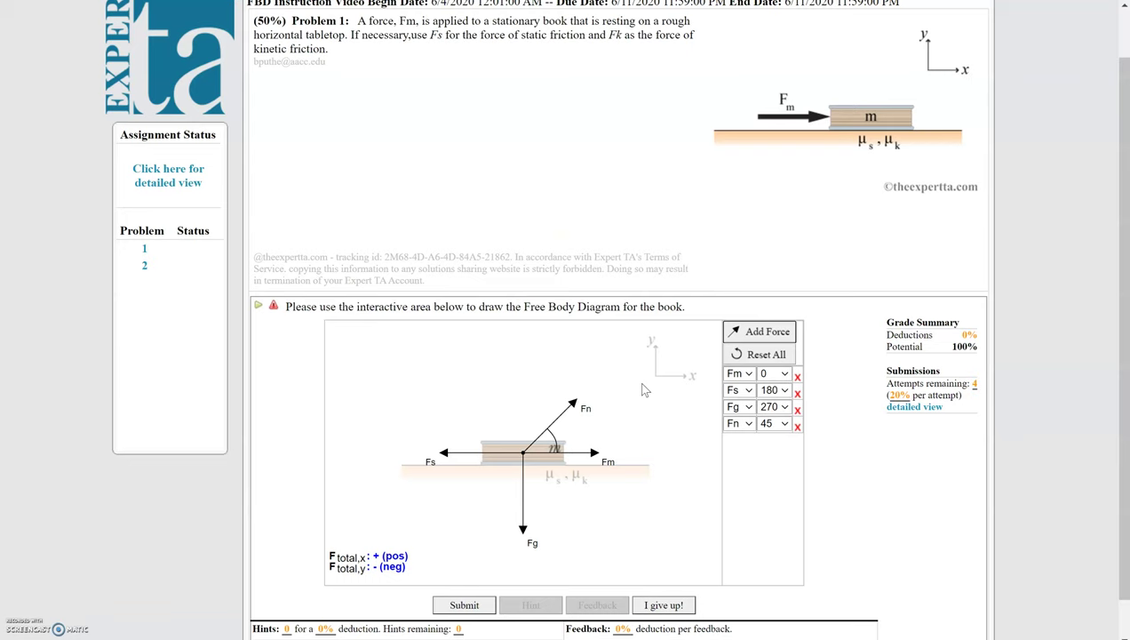
Point the new Fn arrow up at 90° and size it to match Fg, zeroing Ftotal,y.
{"action": "left_click_drag", "start_coordinate": [572, 401], "coordinate": [521, 414]}
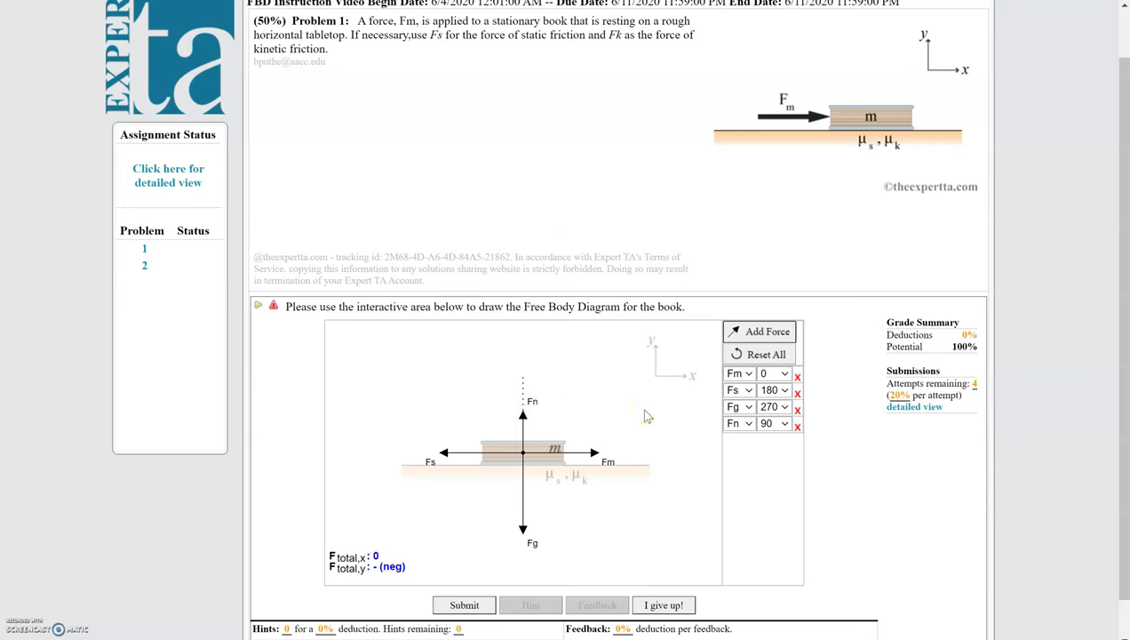
{"action": "left_click_drag", "start_coordinate": [524, 416], "coordinate": [520, 346]}
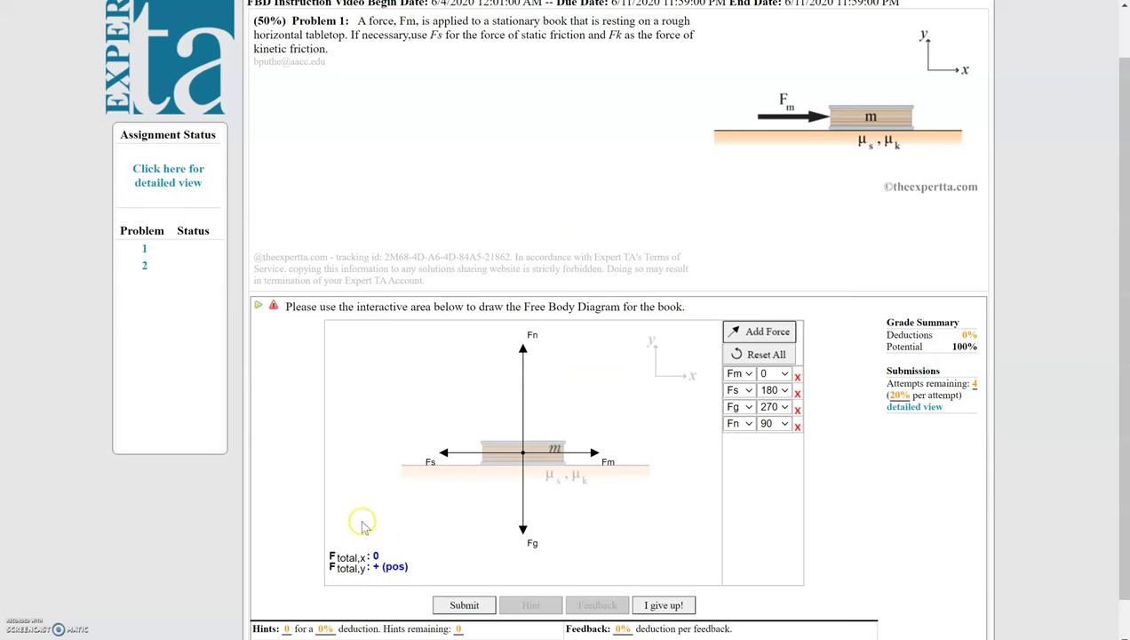
{"action": "left_click_drag", "start_coordinate": [523, 357], "coordinate": [527, 343]}
{"action": "left_click_drag", "start_coordinate": [526, 345], "coordinate": [523, 380]}
{"action": "left_click", "coordinate": [493, 455]}
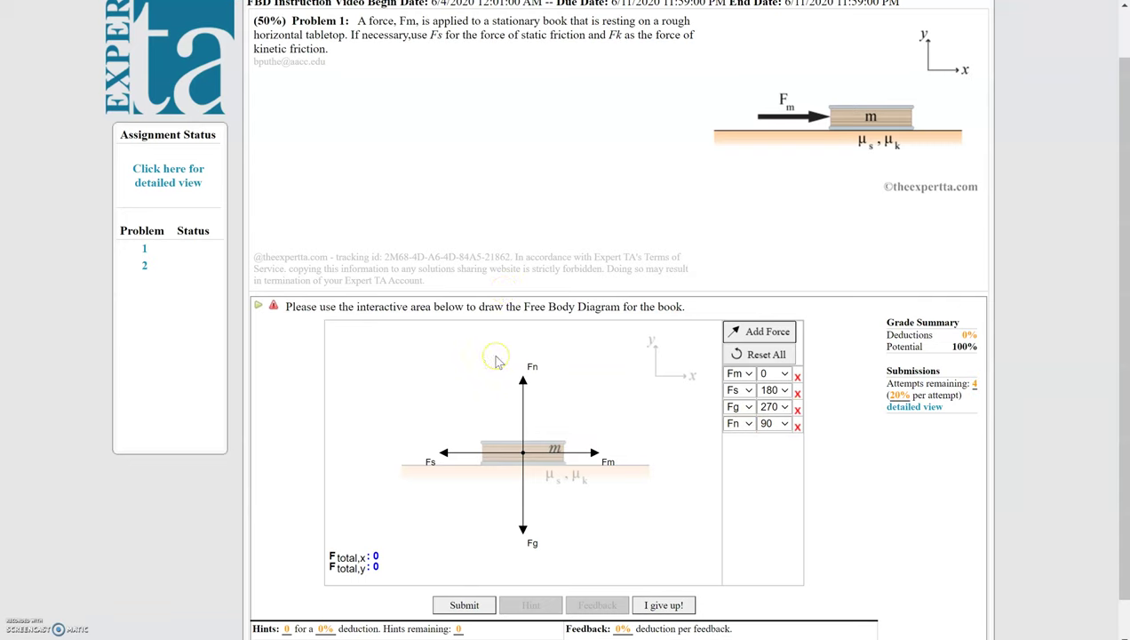
{"action": "left_click", "coordinate": [737, 423]}
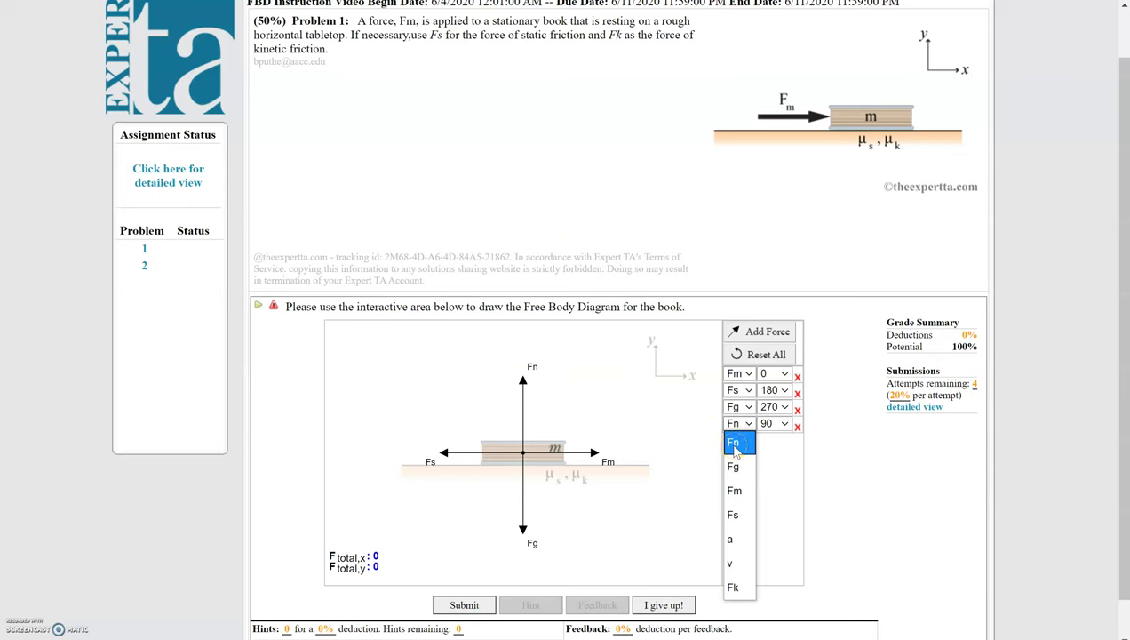
{"action": "left_click", "coordinate": [734, 447]}
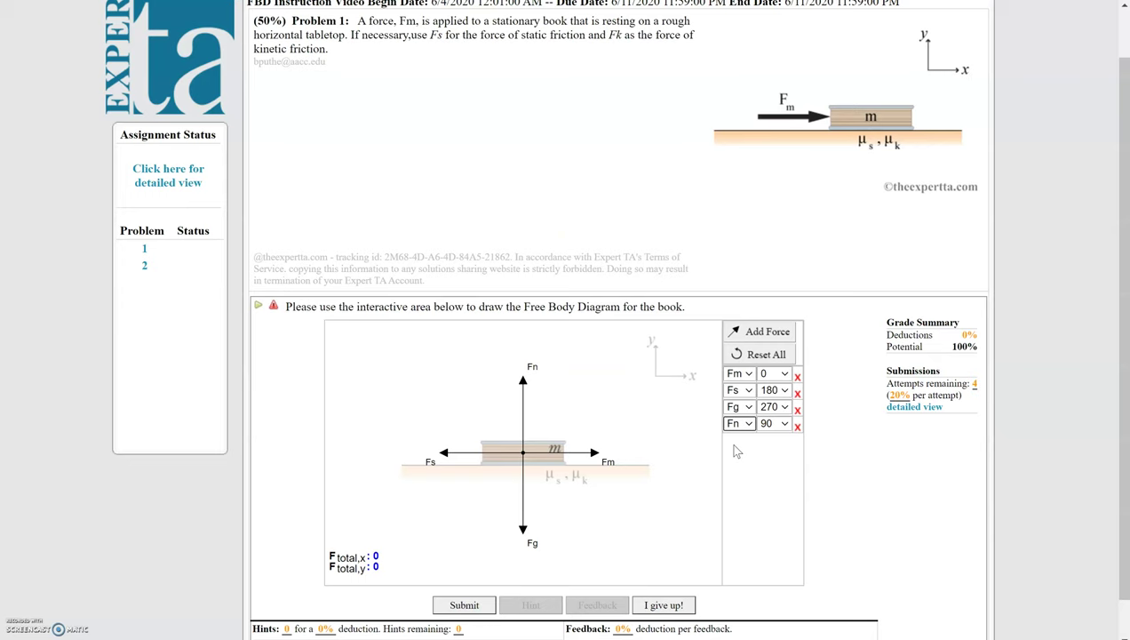
Submit the diagram and review the 100% Correct grade and submission history.
{"action": "left_click", "coordinate": [462, 605]}
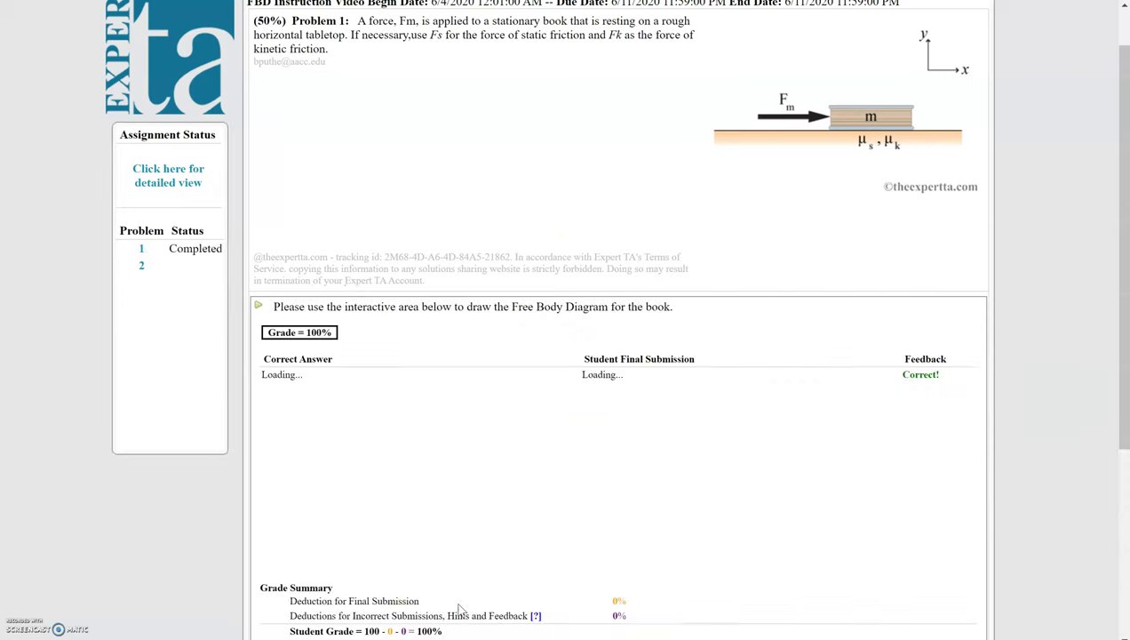
{"action": "scroll", "coordinate": [597, 435], "scroll_direction": "down", "scroll_amount": 3}
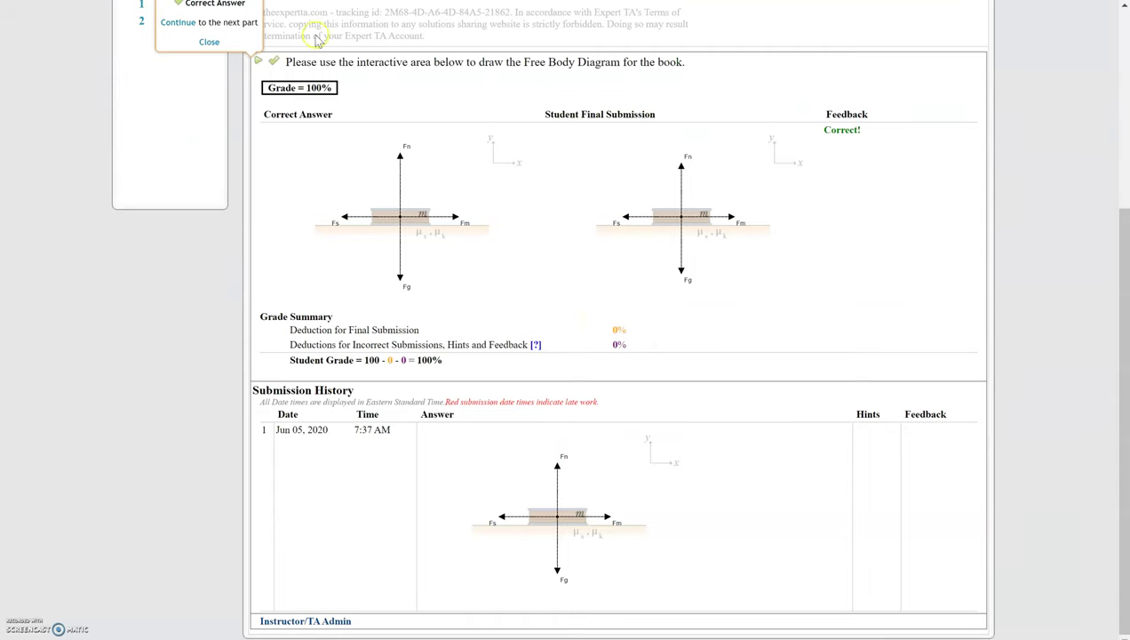
{"action": "scroll", "coordinate": [328, 142], "scroll_direction": "up", "scroll_amount": 2}
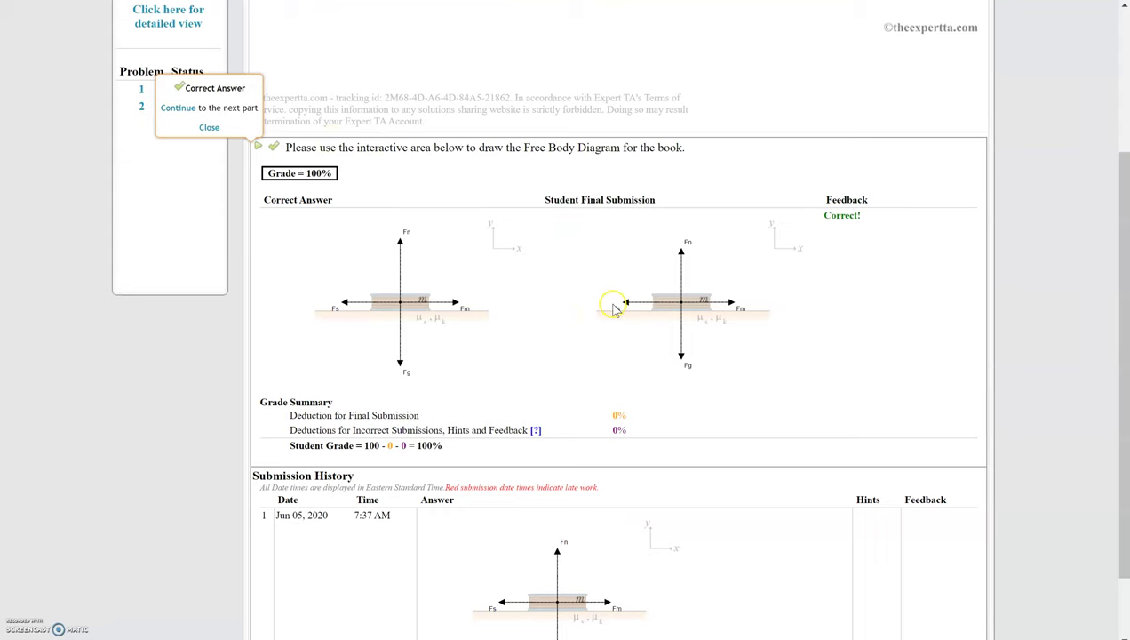